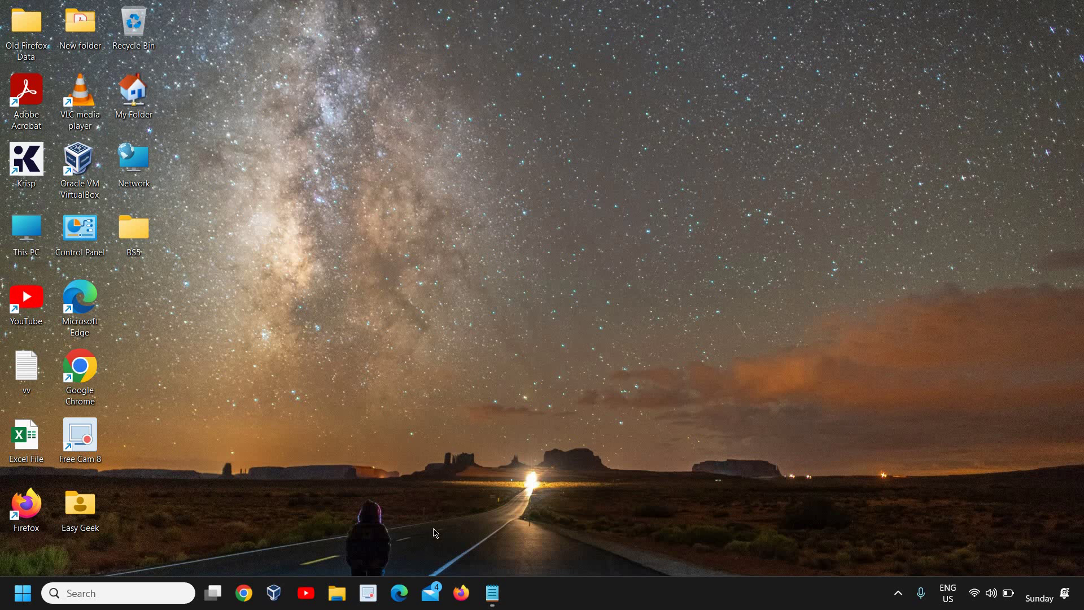
- Search Windows for 'control' and open Control Panel from the results
left_click(133, 592)
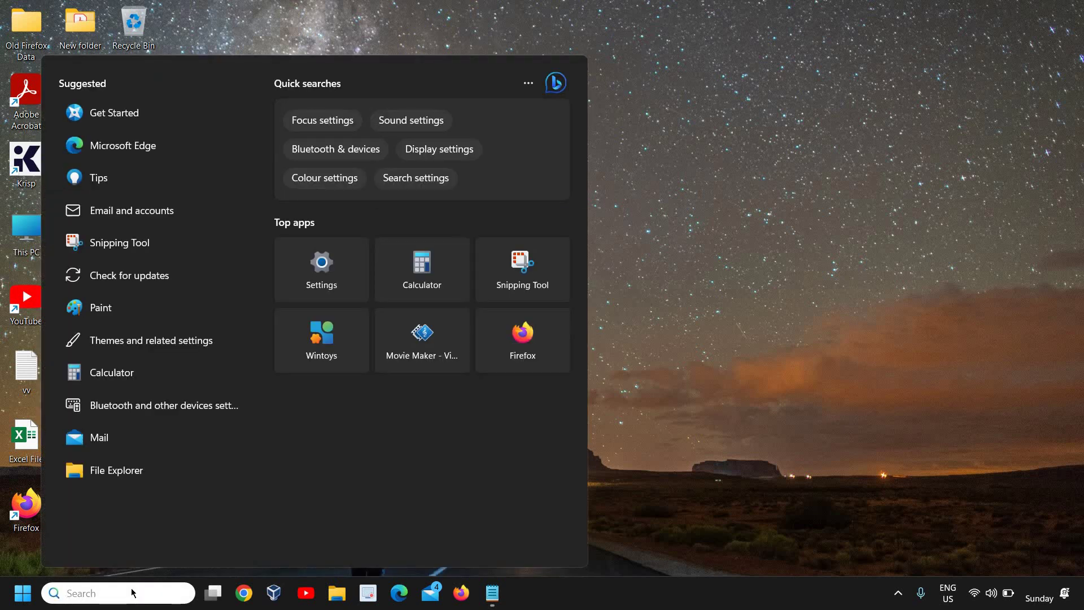
type("con")
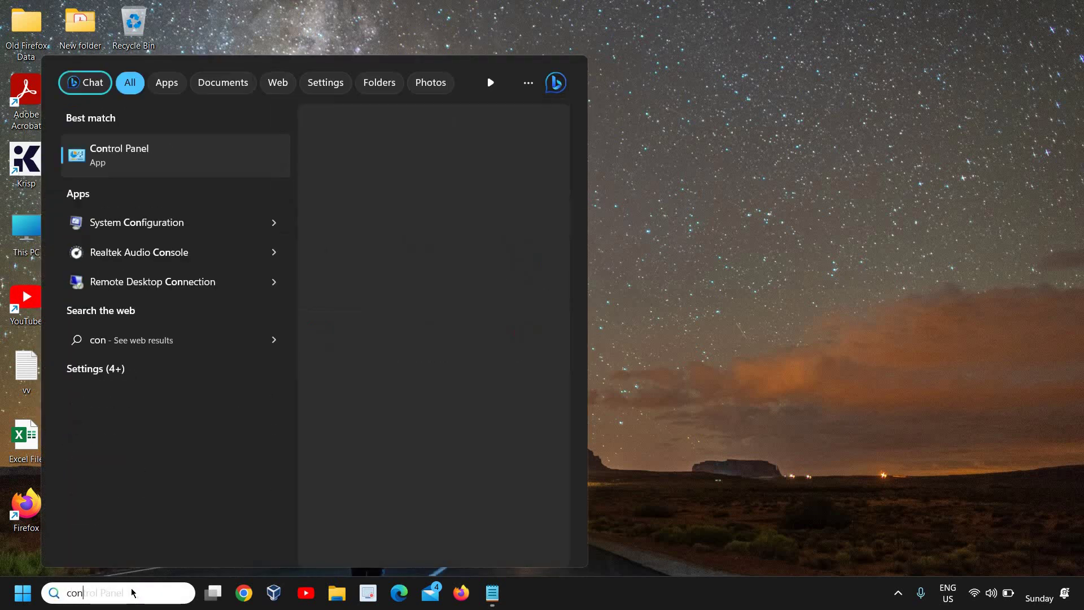
type("trol")
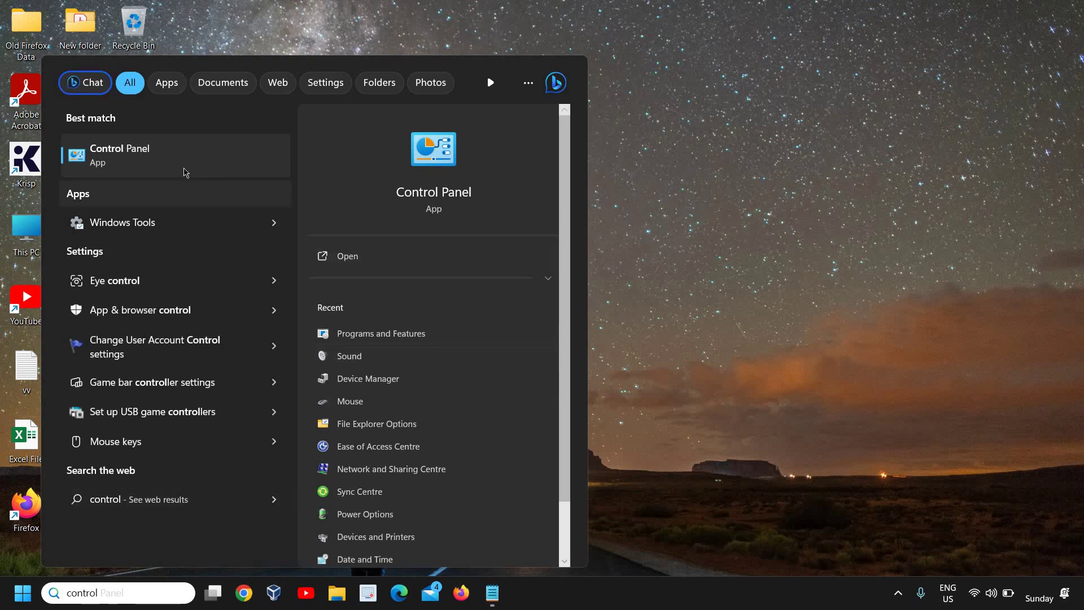
left_click(176, 164)
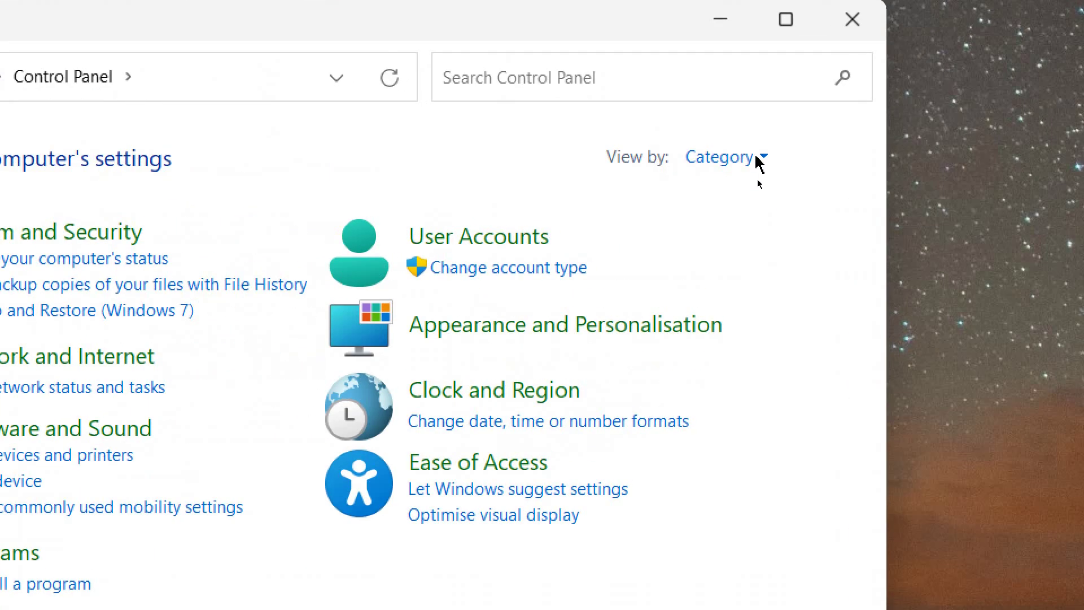
left_click(755, 163)
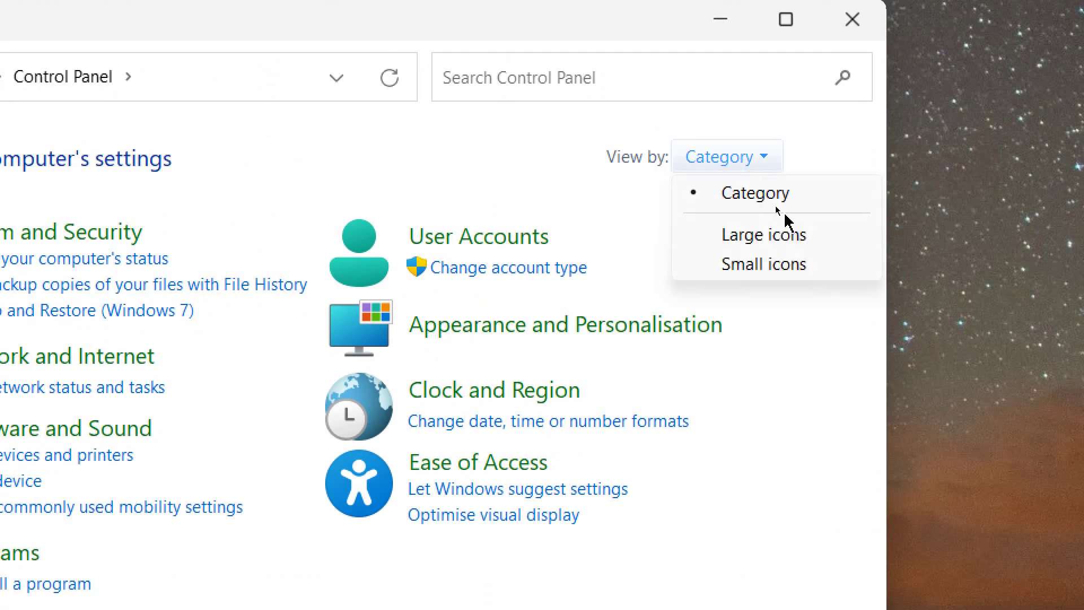
left_click(790, 197)
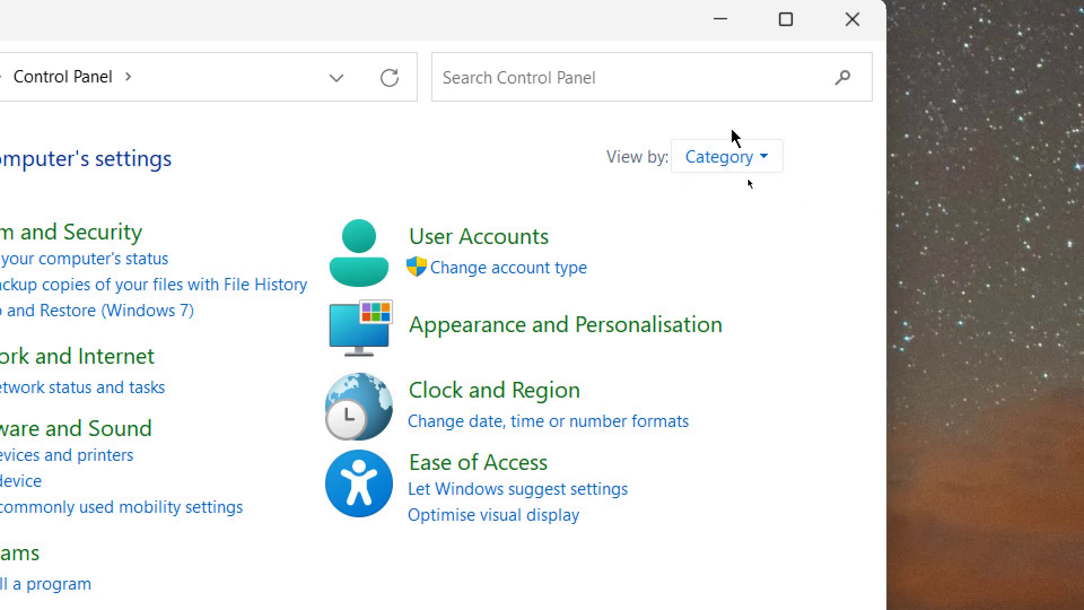
left_click(731, 158)
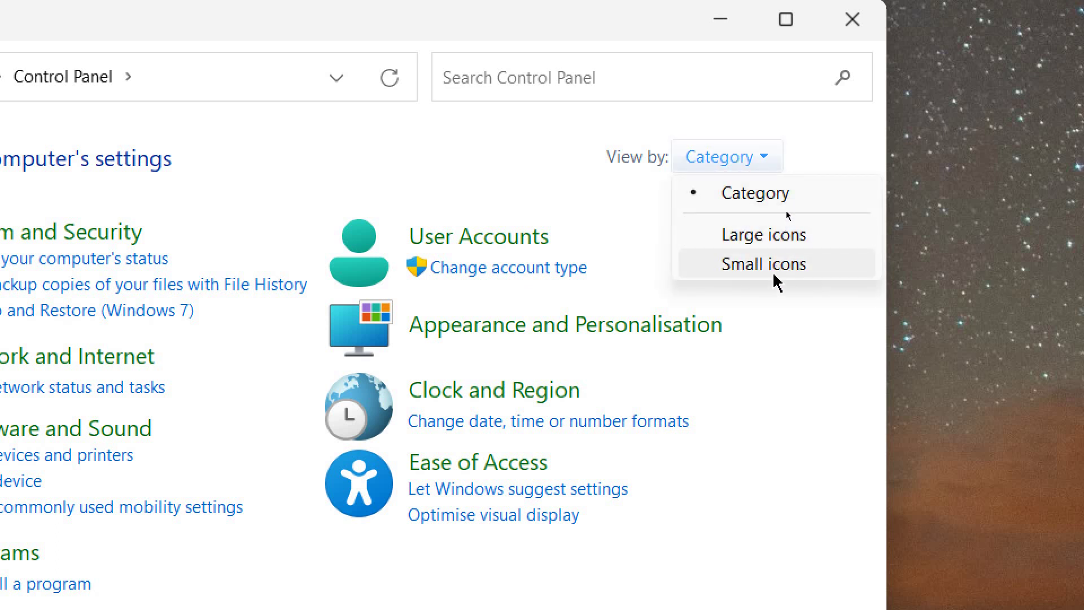
left_click(747, 195)
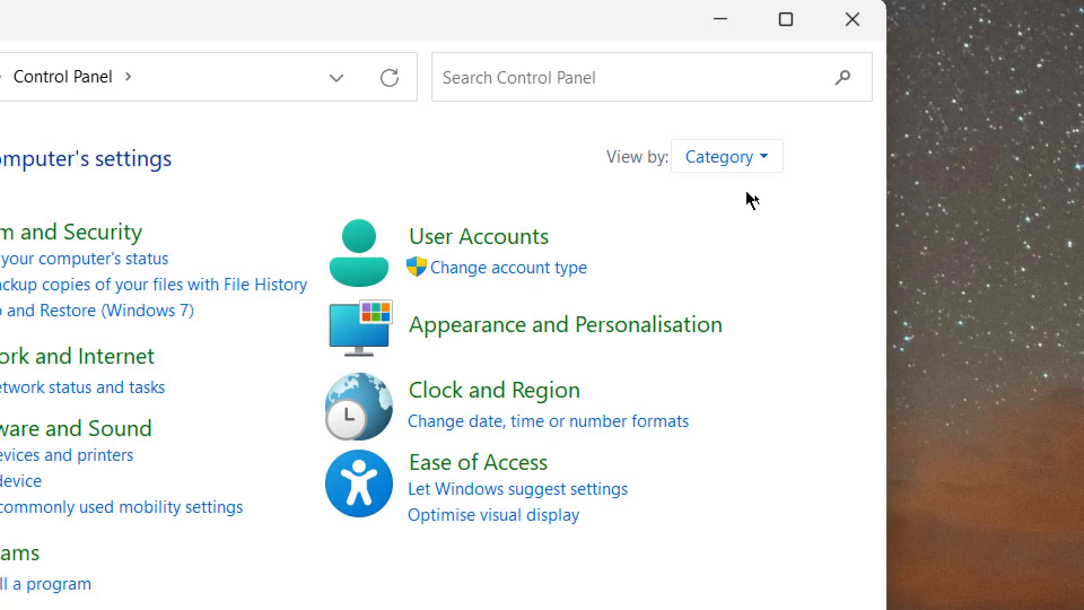
key("alt+f")
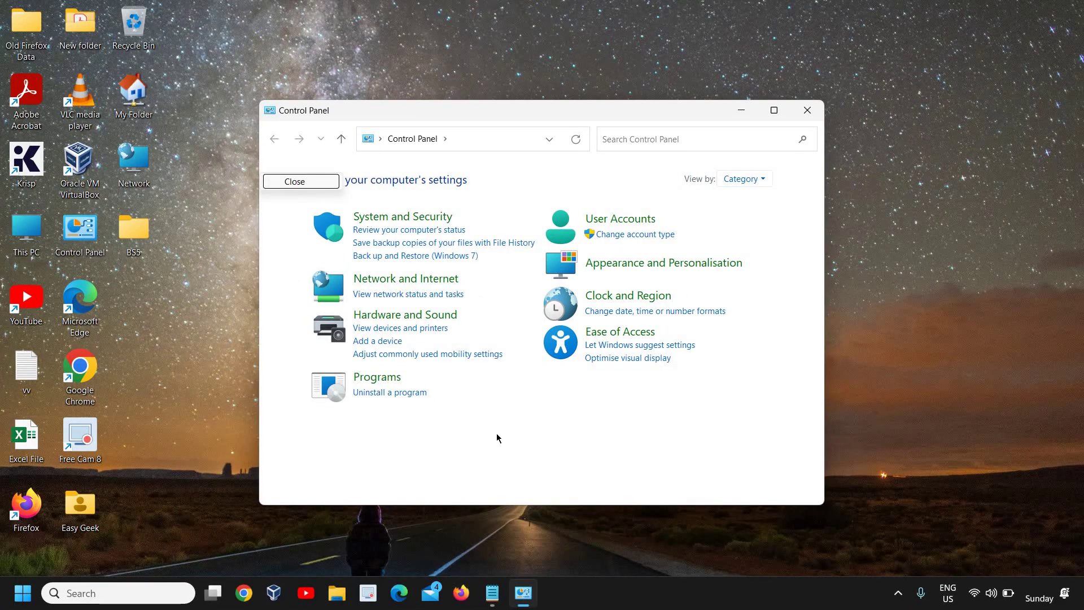
key("Escape")
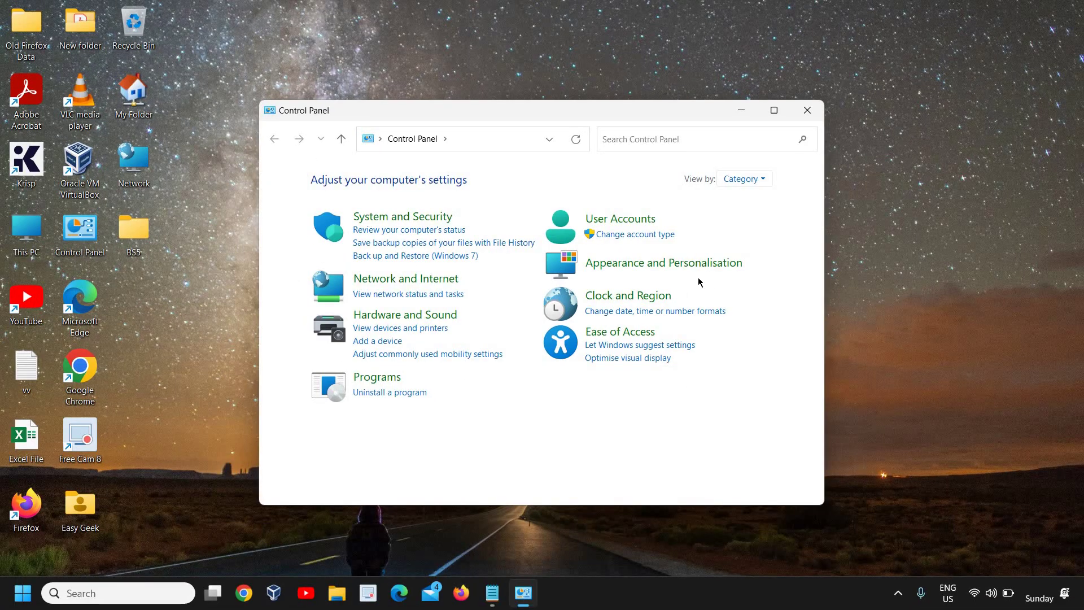
- Go to System and Security, then File History
left_click(404, 218)
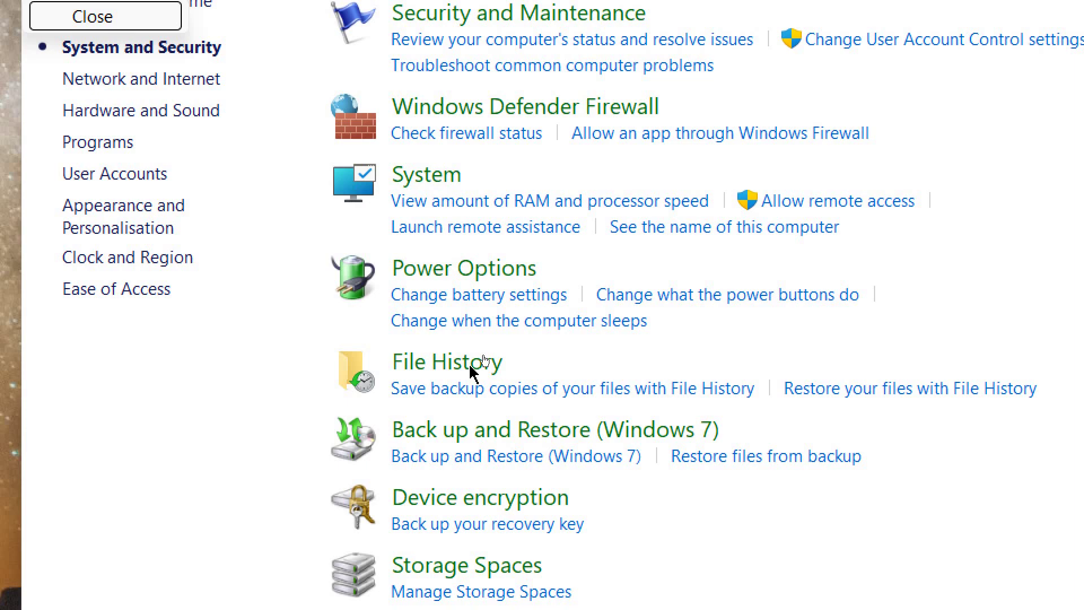
left_click(470, 366)
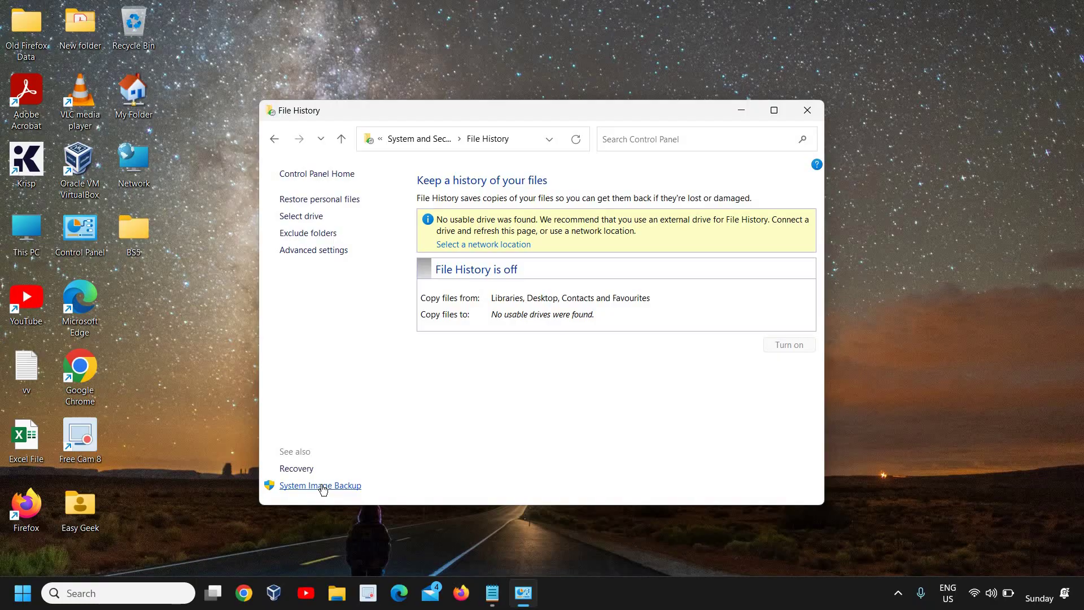
- Open Backup and Restore (Windows 7) and launch Create a system image
left_click(323, 486)
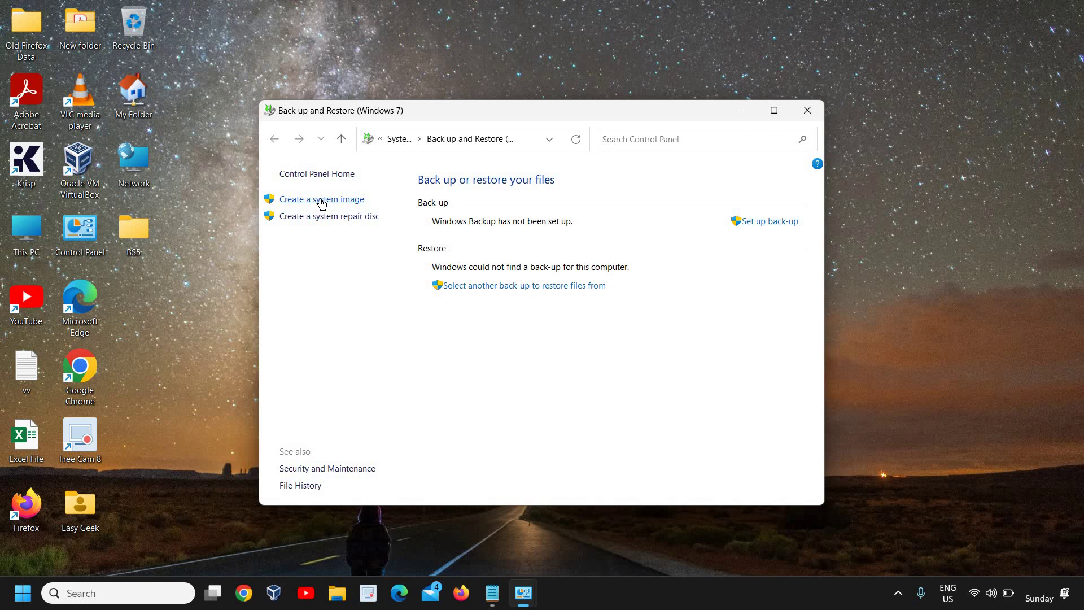
left_click(322, 200)
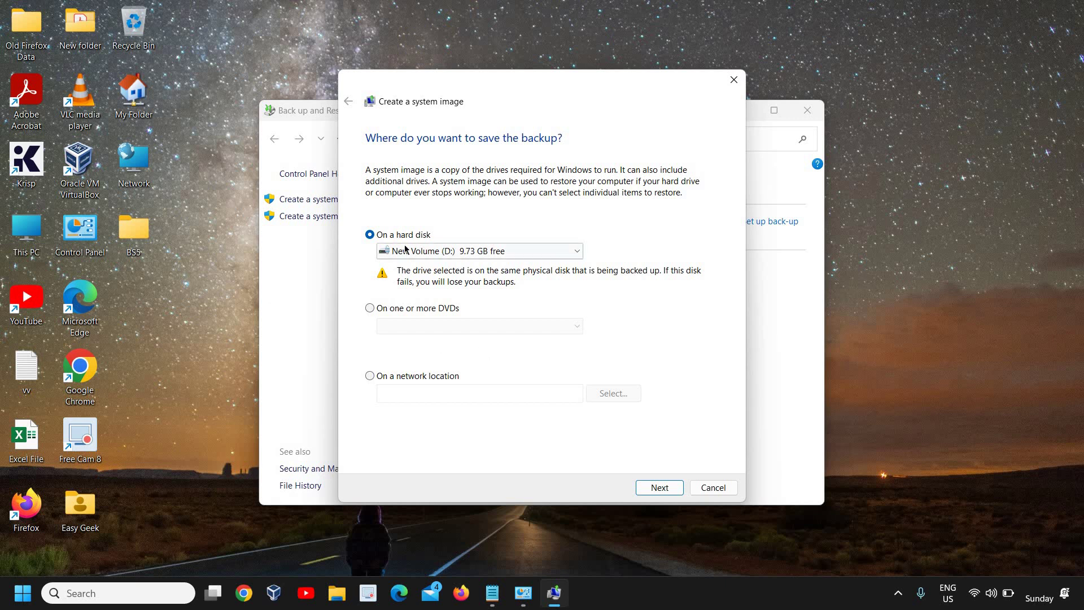
- Choose New Volume (D:) as the hard disk backup destination and continue
left_click(476, 255)
left_click(481, 257)
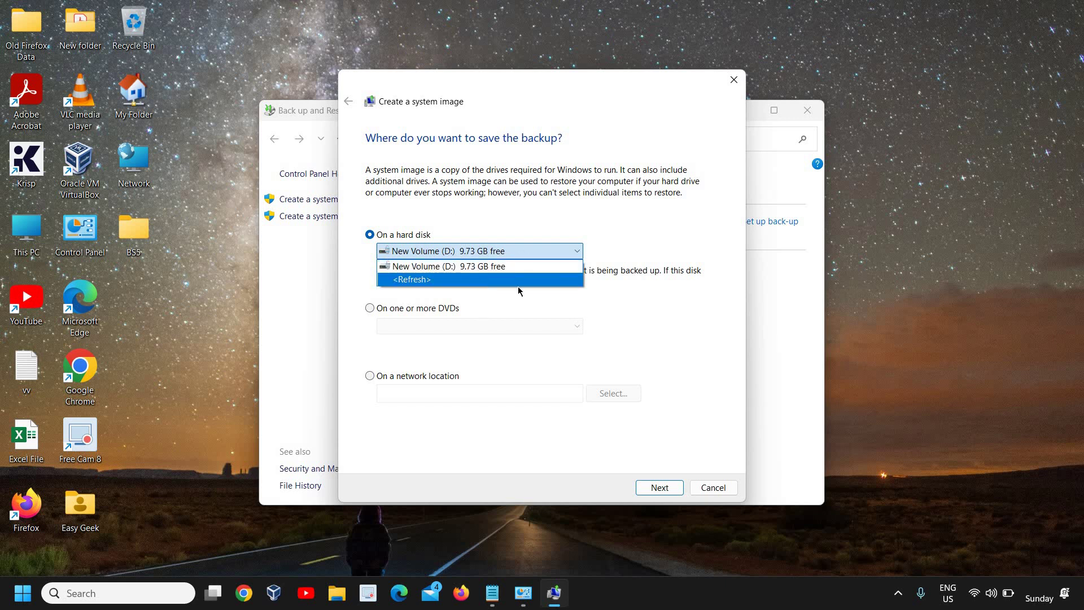
left_click(481, 276)
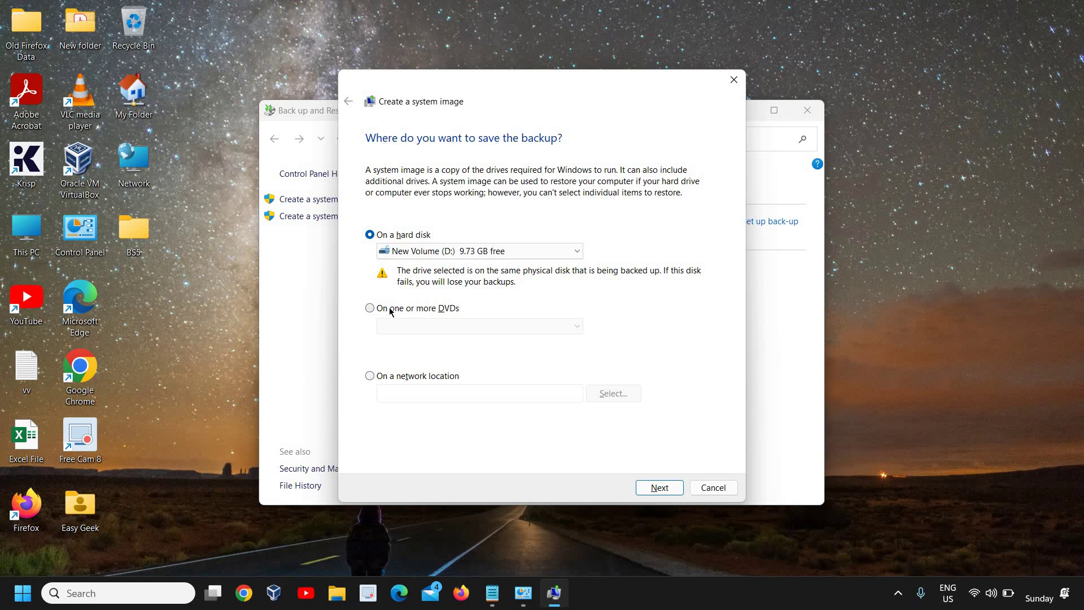
left_click(501, 256)
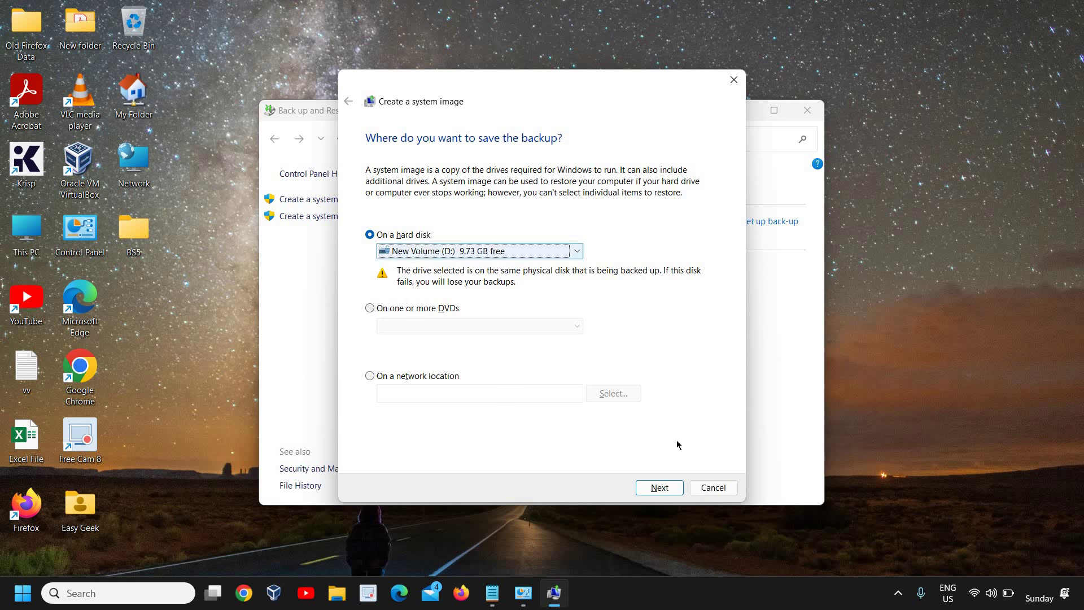
left_click(659, 489)
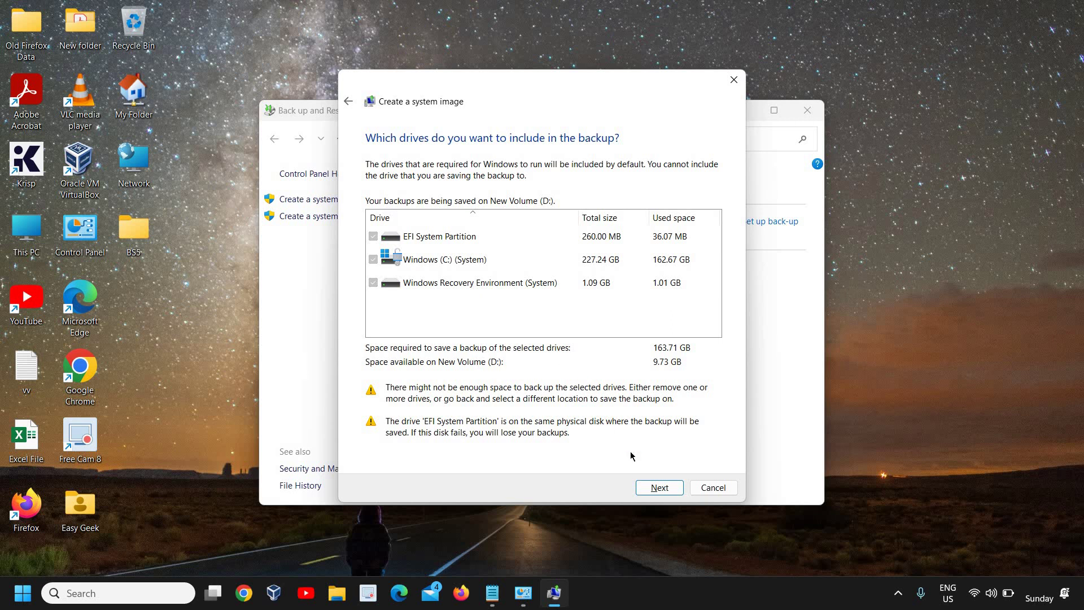
- Accept the three listed system drives and advance to Confirm your backup settings
left_click(659, 487)
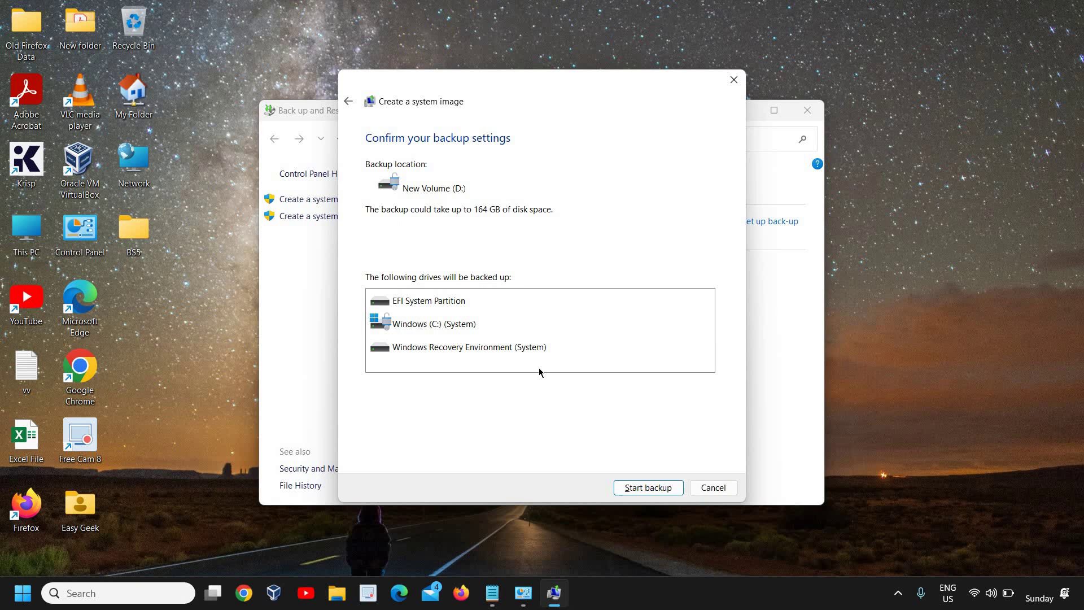
- Cancel the system image wizard and close the Backup and Restore and File History windows
left_click(711, 487)
left_click(815, 117)
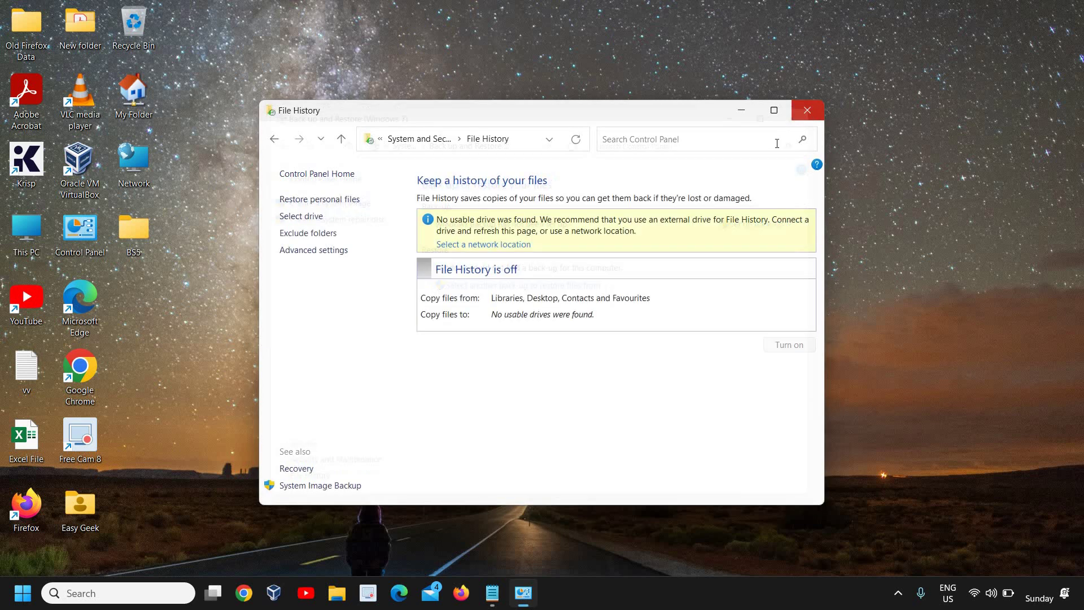
left_click(815, 114)
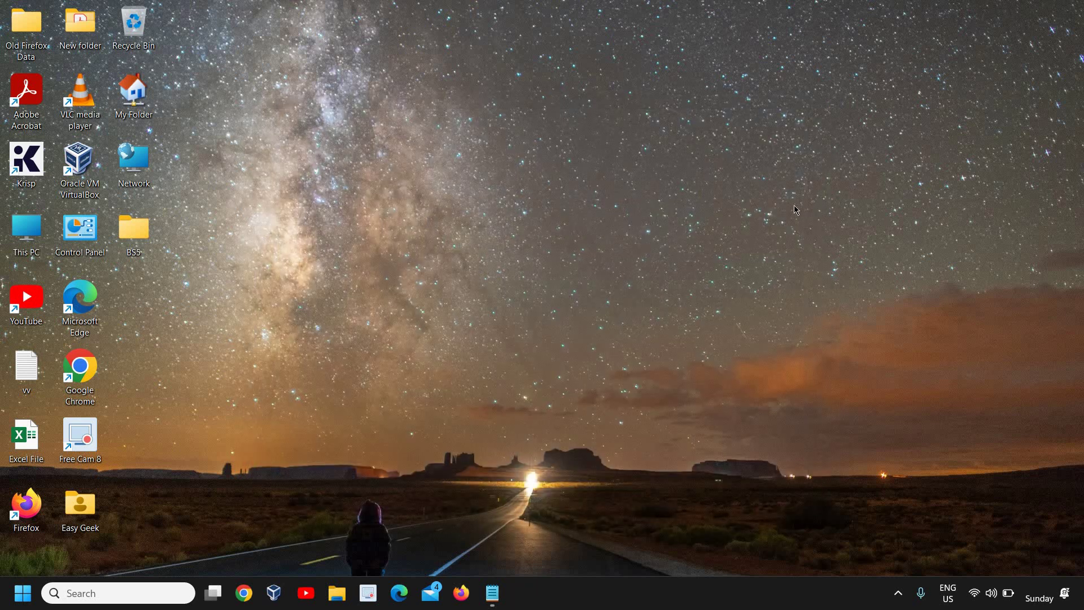